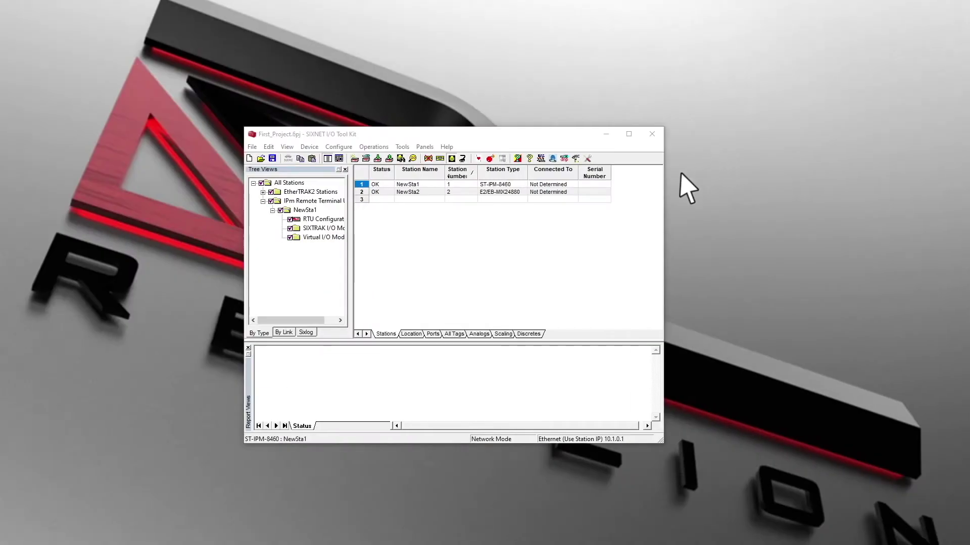
# Open NewSta1's configuration and review its ports, Eth0 at 10.1.0.1 and Eth1 at 192.168.0.1
pyautogui.doubleClick(525, 184)
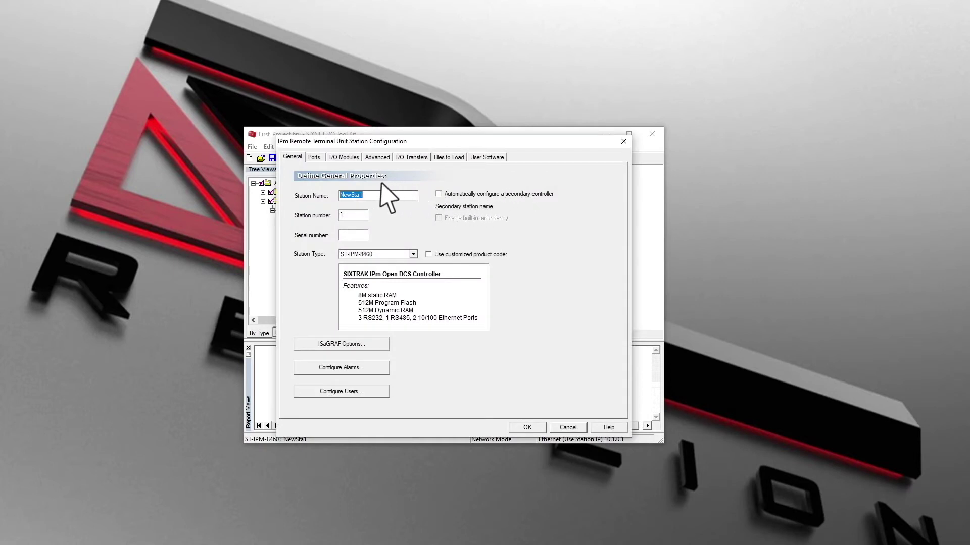
pyautogui.click(314, 157)
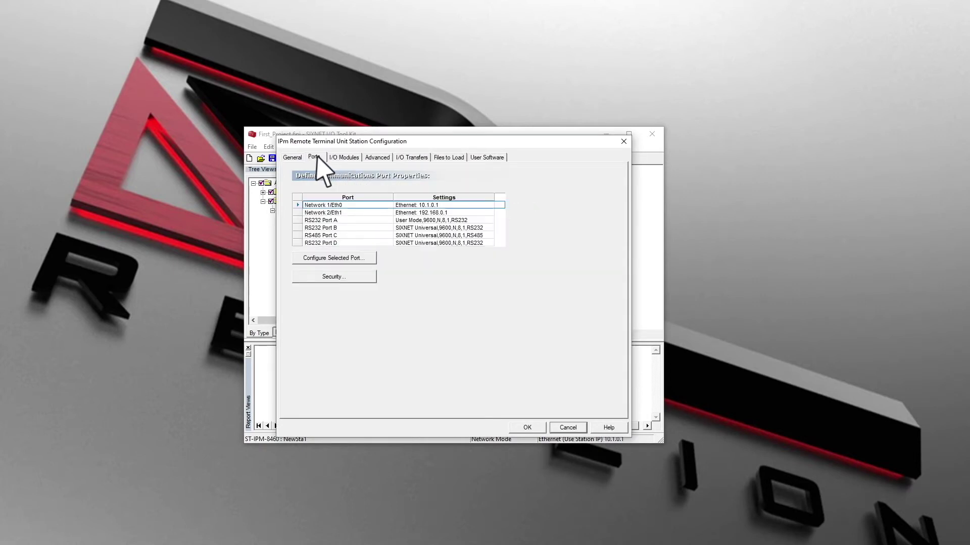
pyautogui.press('Down')
pyautogui.press('Down')
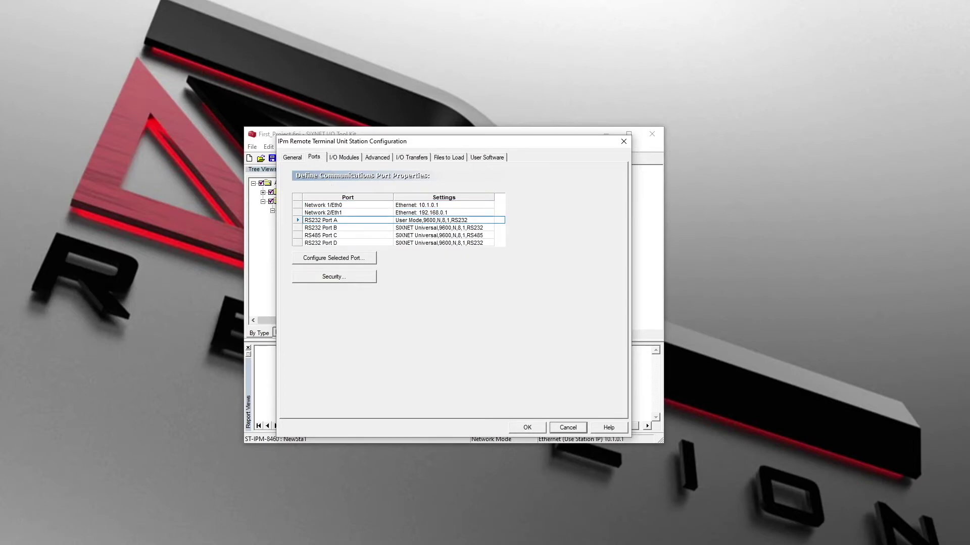
pyautogui.click(323, 206)
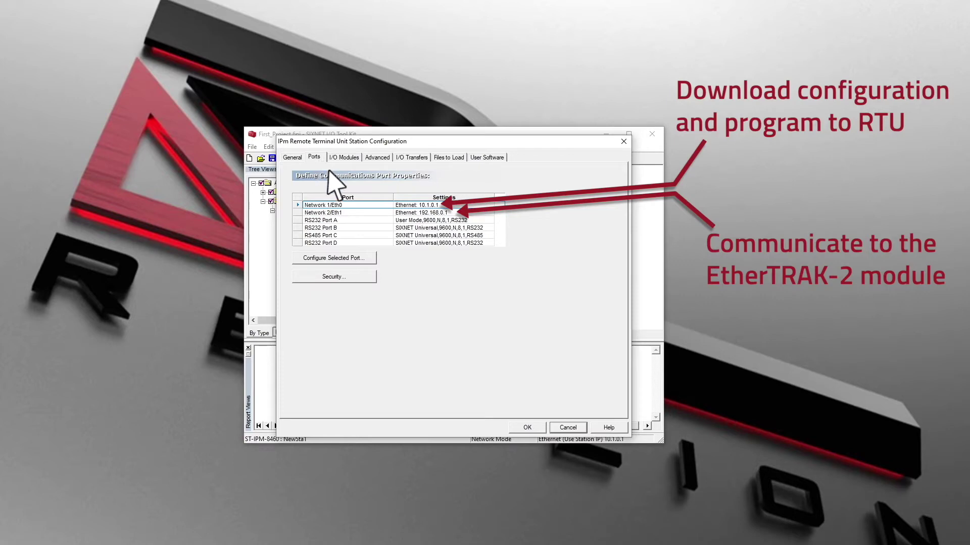
# Open Eth0's advanced Ethernet settings and check both Network 2/Eth1 and Network 1/Eth0 in the Port list
pyautogui.doubleClick(395, 206)
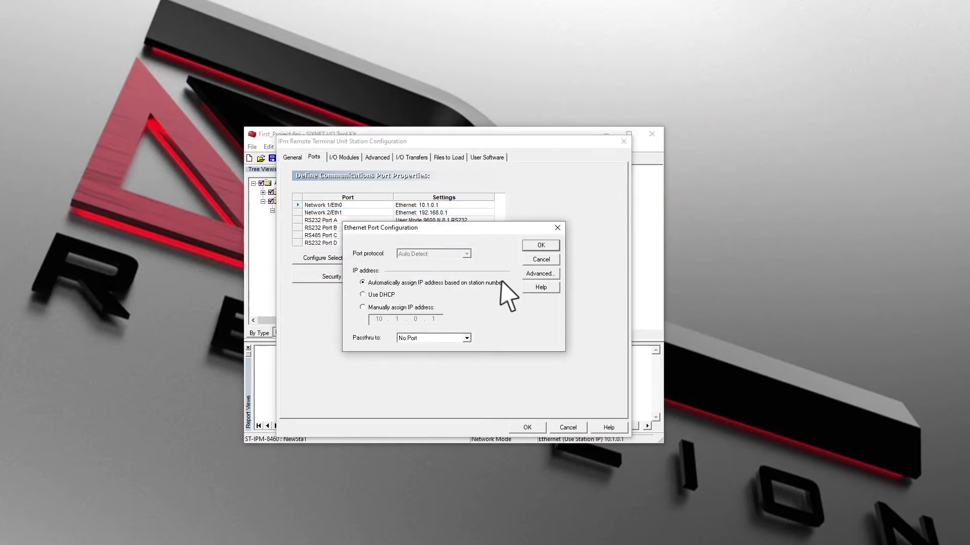
pyautogui.click(536, 274)
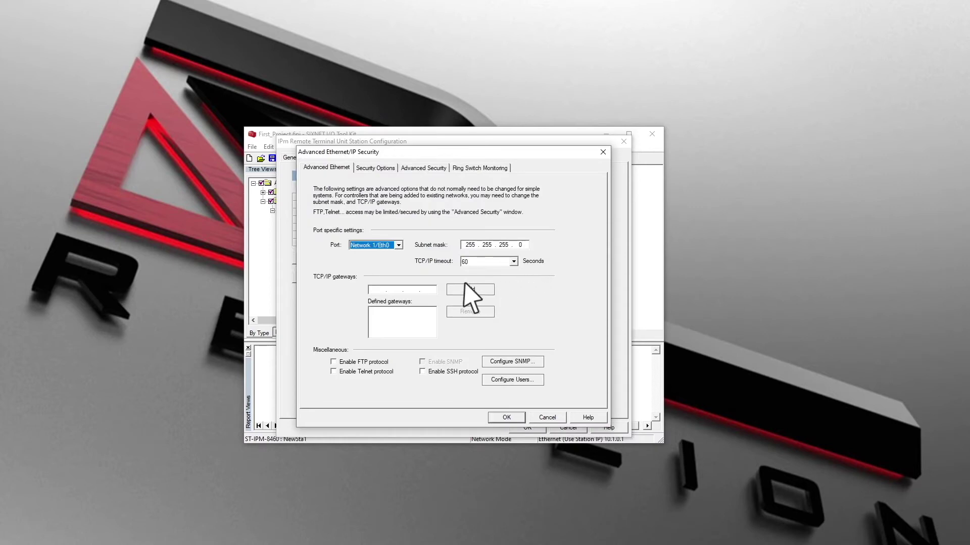
pyautogui.click(397, 245)
pyautogui.press('Down')
pyautogui.press('Return')
pyautogui.click(398, 246)
pyautogui.press('Up')
pyautogui.press('Return')
# Accept the advanced and port settings, review the Advanced tab, and close NewSta1's configuration
pyautogui.click(509, 418)
pyautogui.click(536, 246)
pyautogui.click(377, 158)
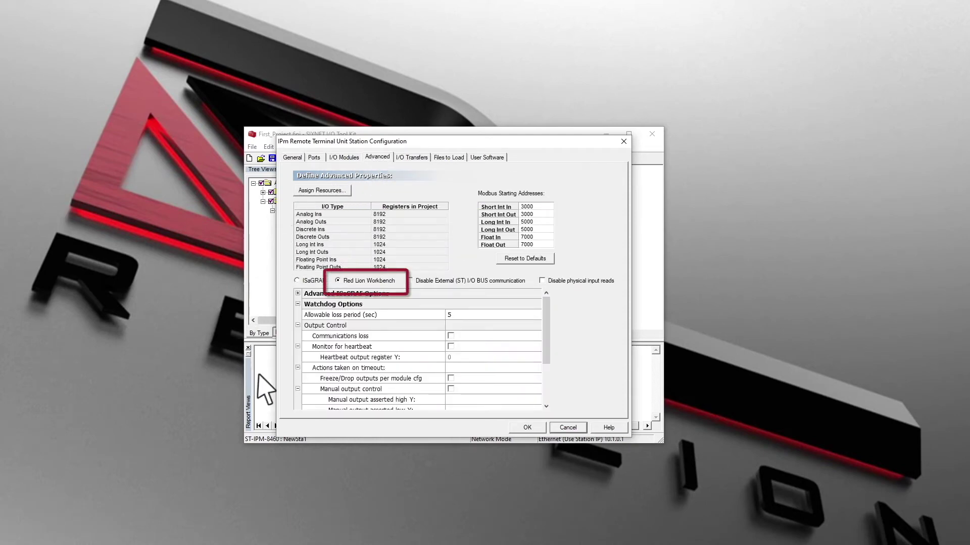
pyautogui.click(527, 428)
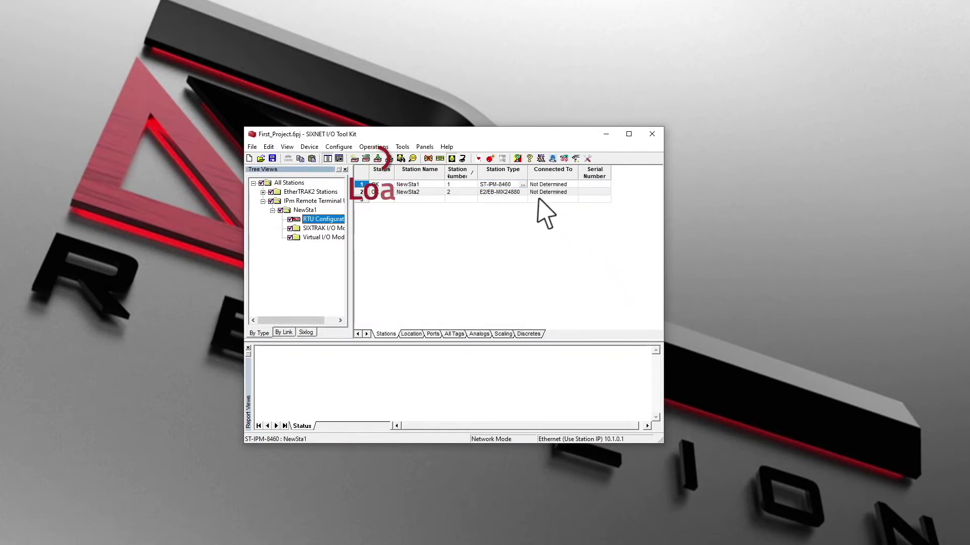
# Verify NewSta2's Ethernet port uses 192.168.0.2 with a /24 subnet, then close it
pyautogui.doubleClick(523, 192)
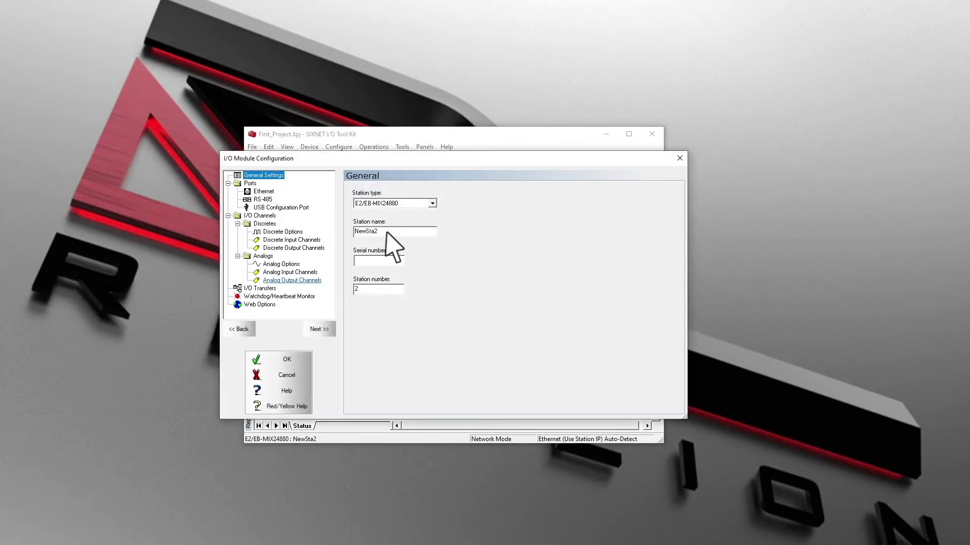
pyautogui.click(267, 192)
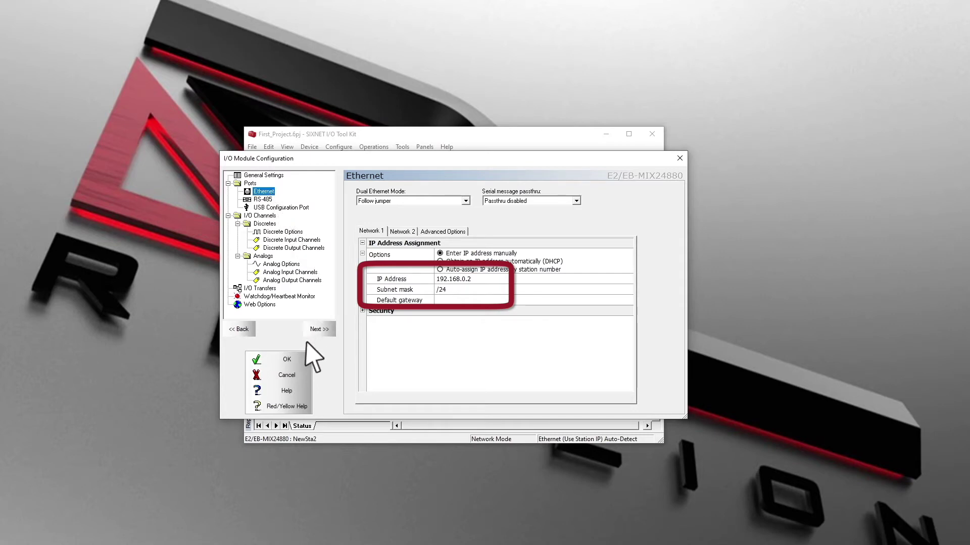
pyautogui.click(299, 360)
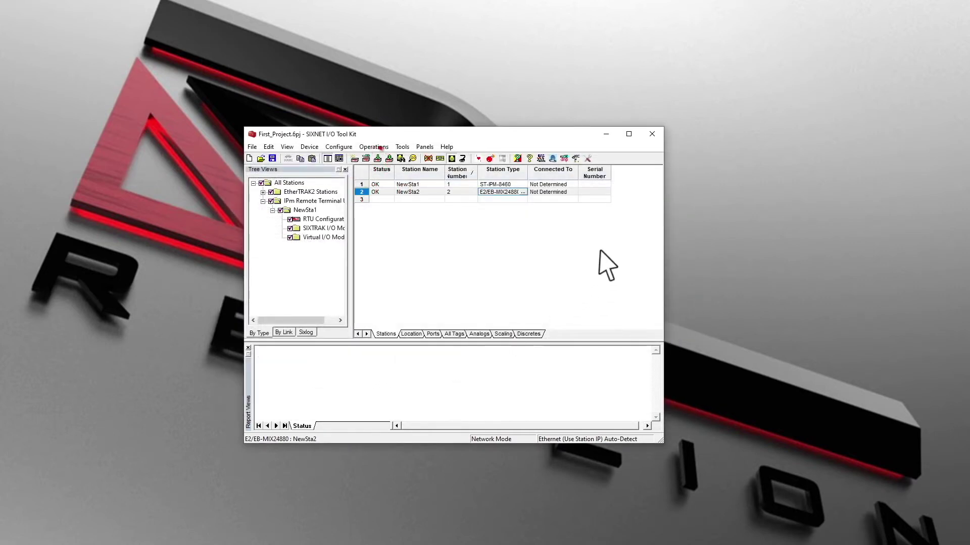
# Launch Red Lion Workbench, create project list First_Project_List1, and start a new project
pyautogui.click(588, 159)
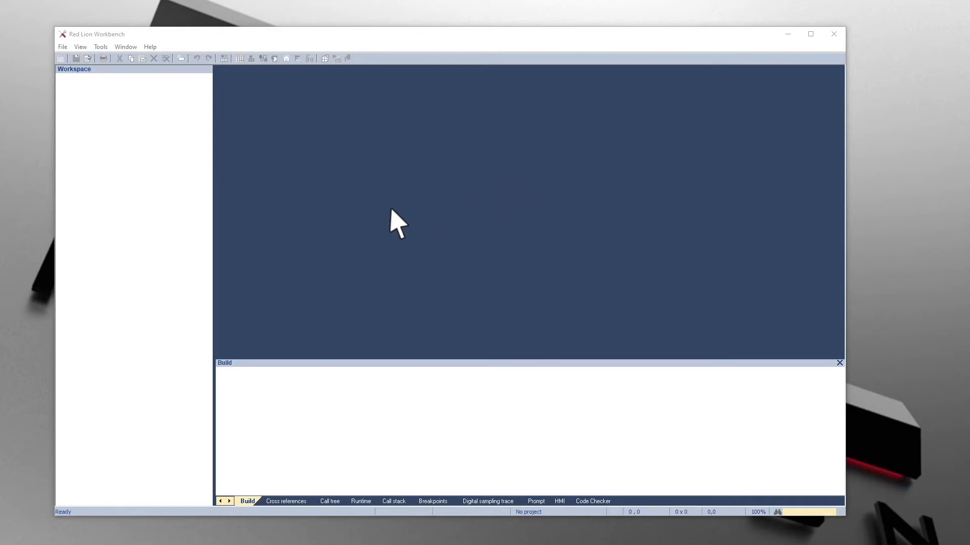
pyautogui.click(63, 47)
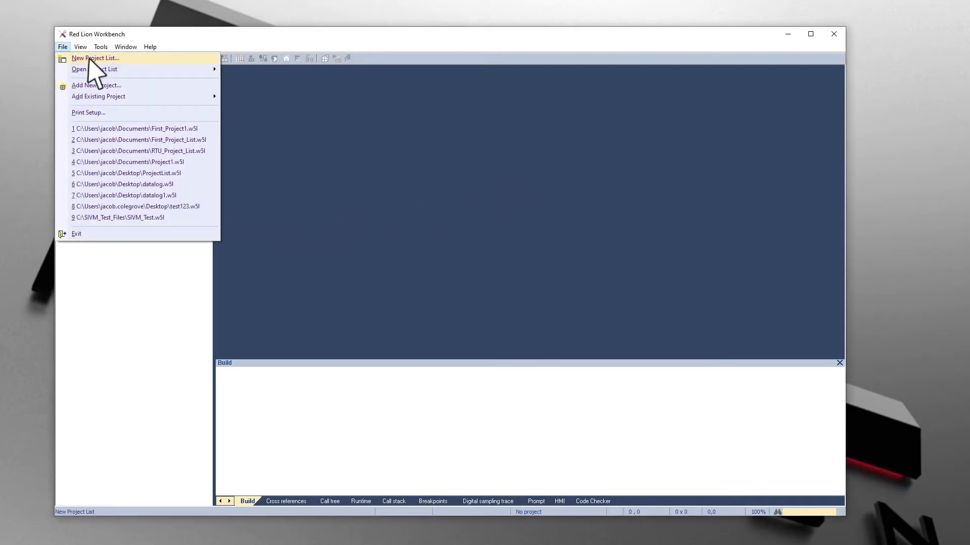
pyautogui.click(87, 57)
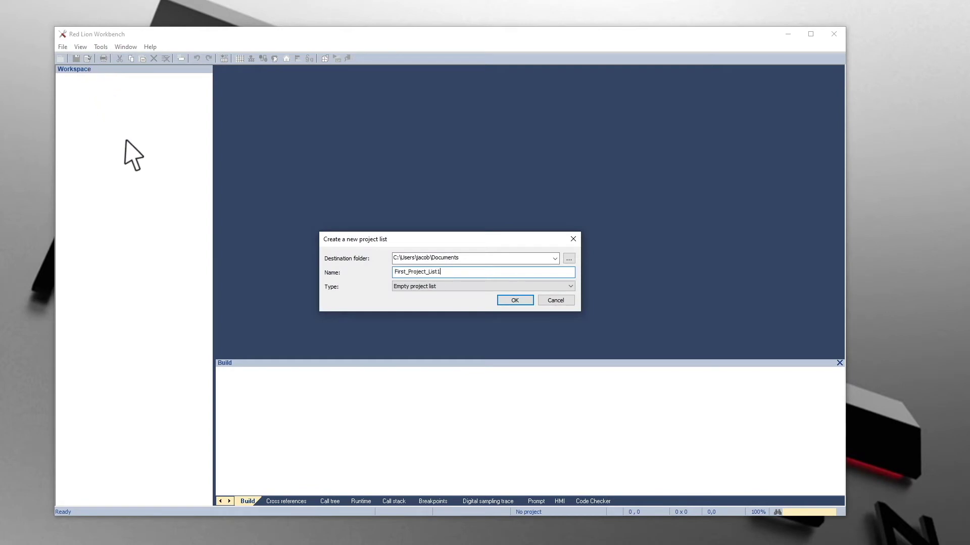
pyautogui.click(518, 300)
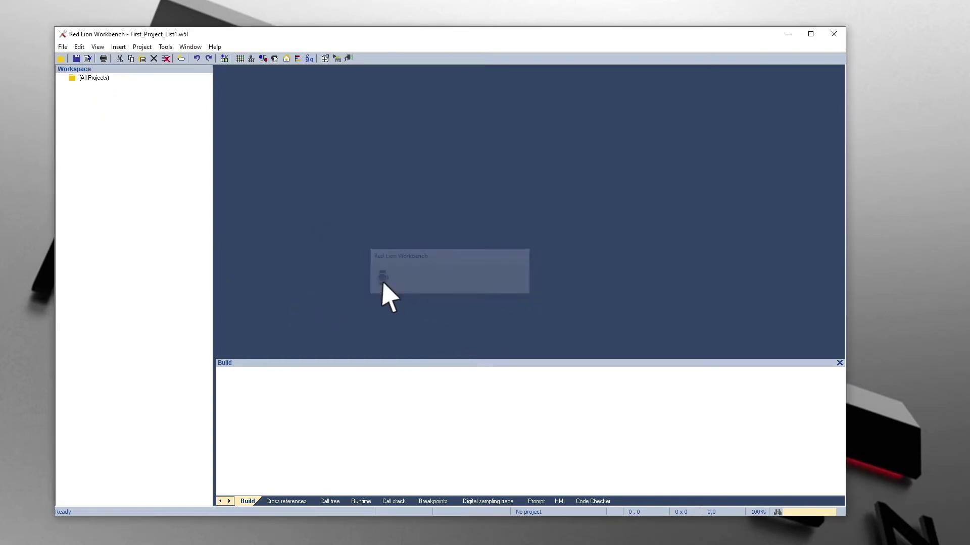
pyautogui.click(62, 47)
pyautogui.click(74, 107)
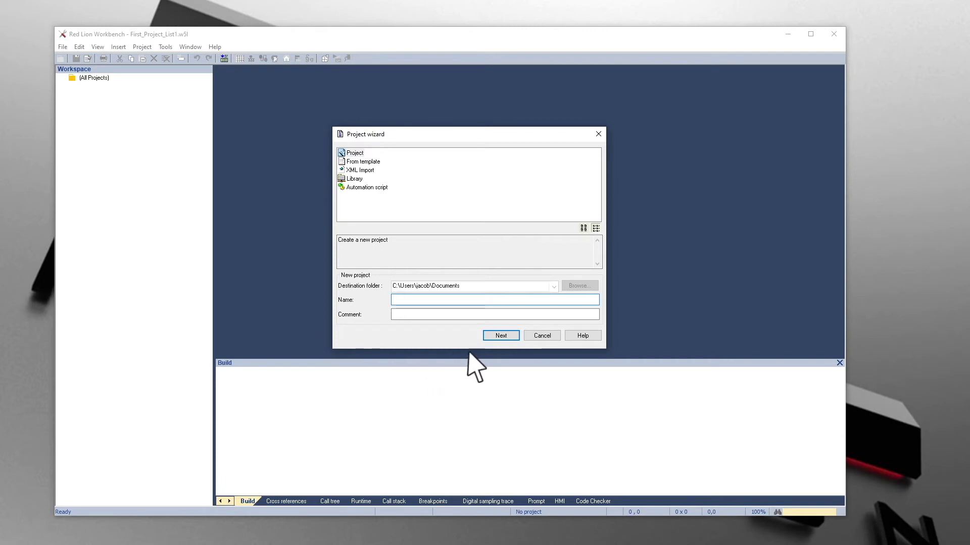
# Create project First_Project using FBD, target 10.1.0.1 on T5 Runtime, and MODBUS Master I/O
pyautogui.write('First_Project1')
pyautogui.click(506, 337)
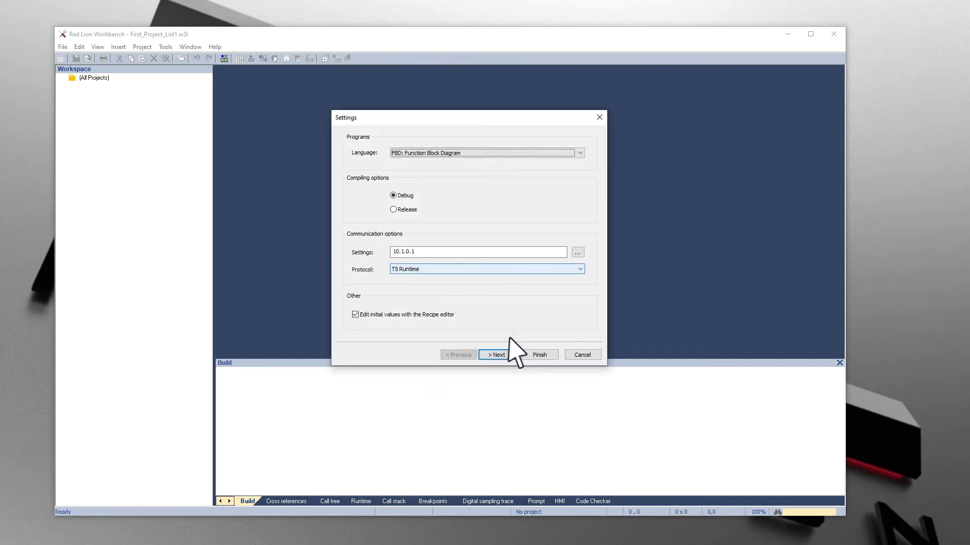
pyautogui.press('Tab')
pyautogui.press('Tab')
pyautogui.press('Tab')
pyautogui.press('Tab')
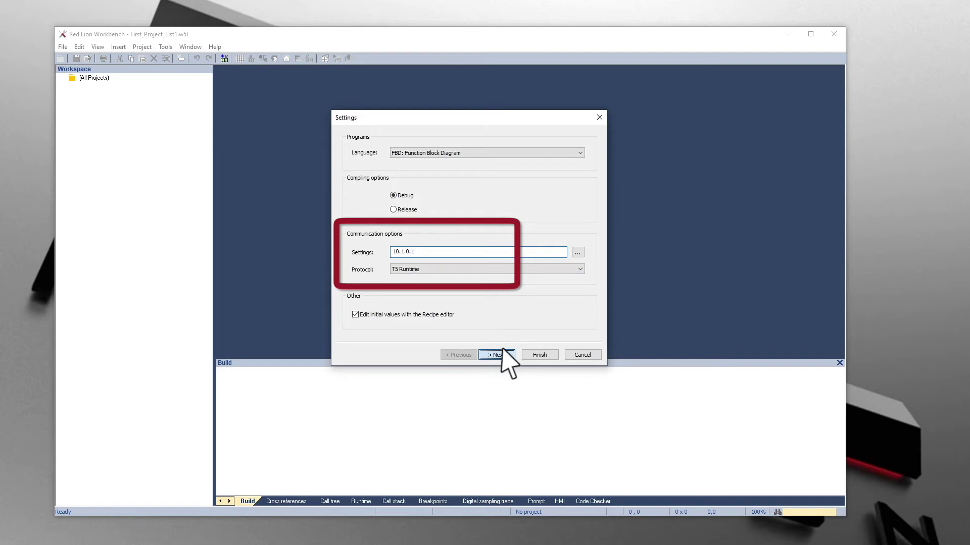
pyautogui.click(499, 354)
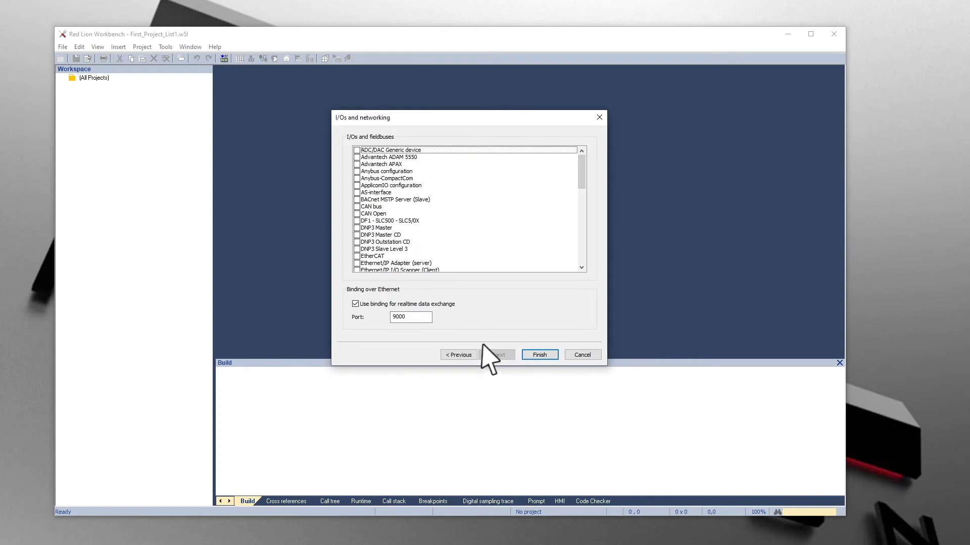
pyautogui.scroll(-5, 394, 227)
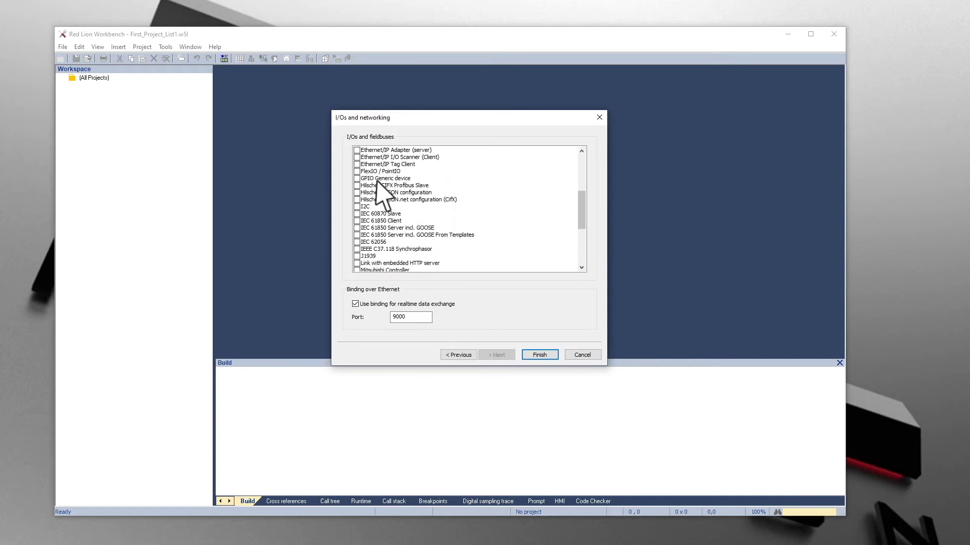
pyautogui.scroll(-5, 375, 179)
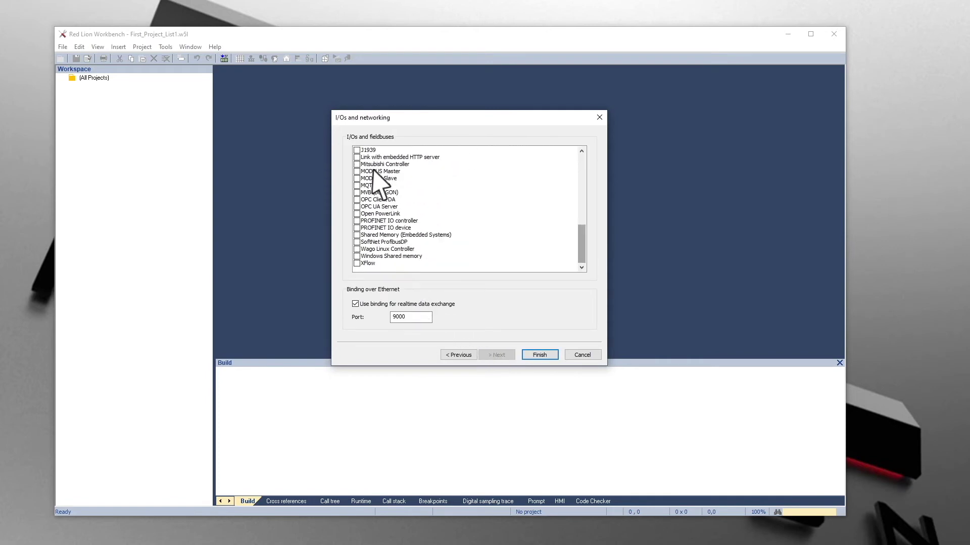
pyautogui.click(373, 171)
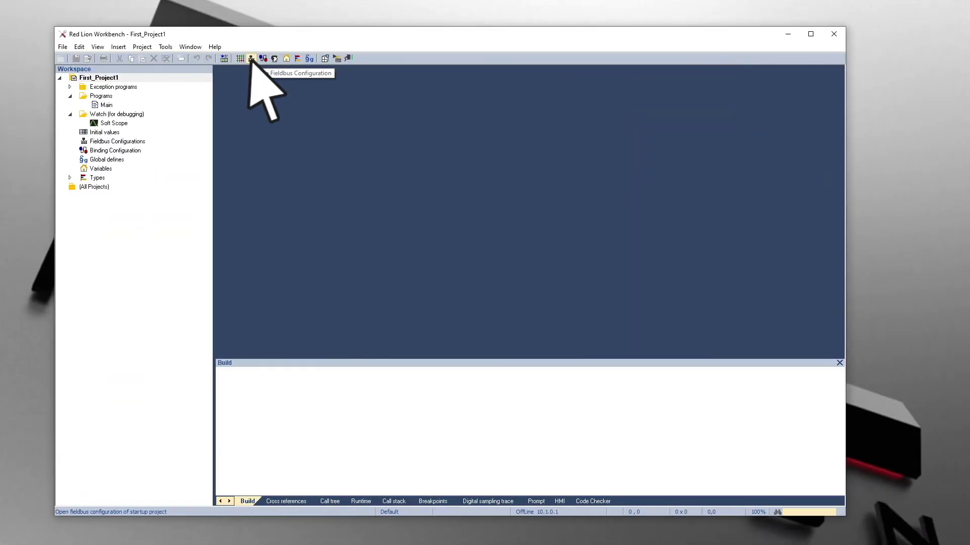
# Add a MODBUS Master port for slave address 192.168.0.2 on port 502 using TCP Open MODBUS
pyautogui.click(250, 59)
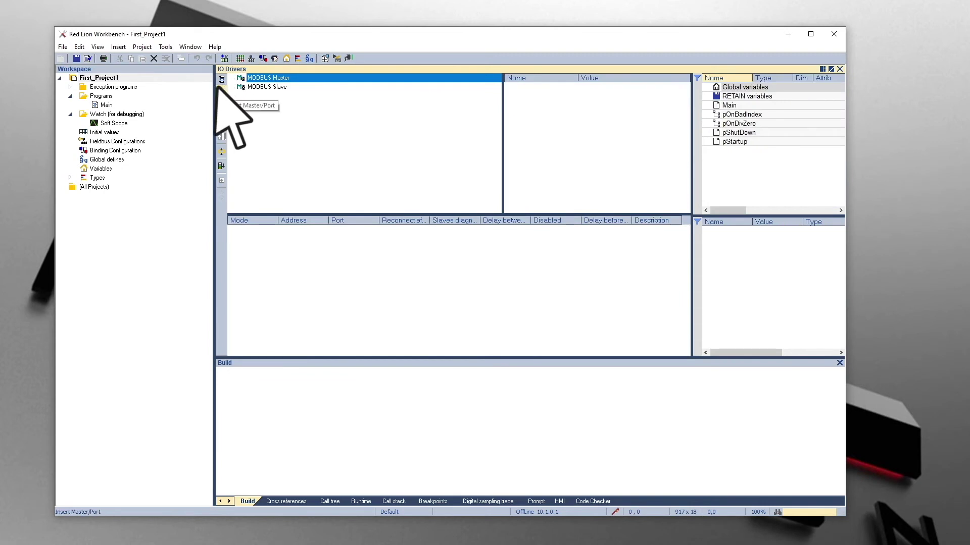
pyautogui.click(221, 89)
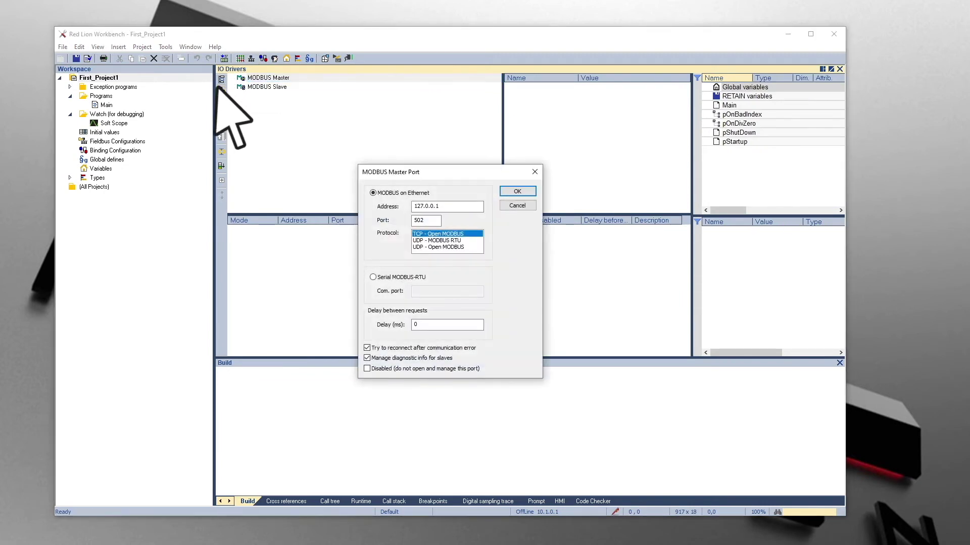
pyautogui.write('192.168.0.2')
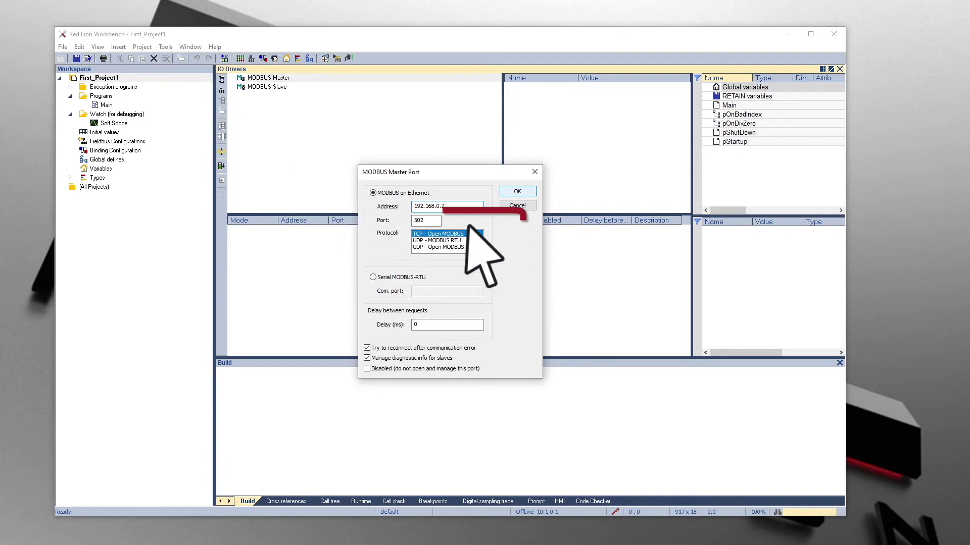
# Accept the connection and add a request described Station2_DI for slave 2
pyautogui.click(516, 191)
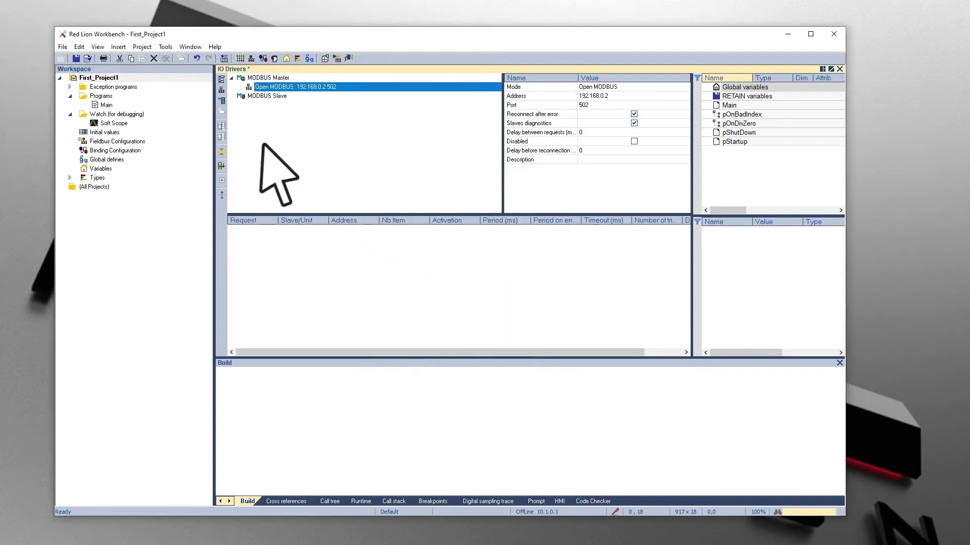
pyautogui.click(222, 101)
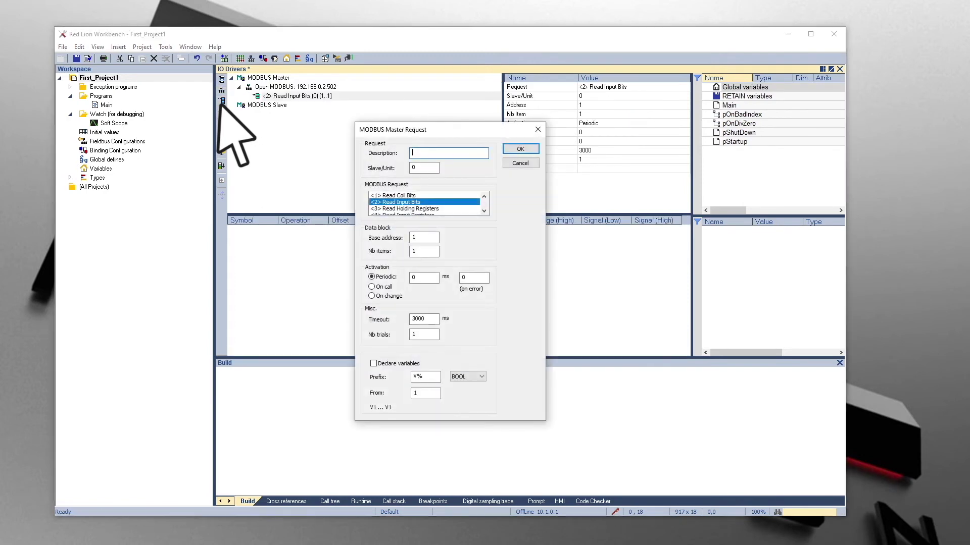
pyautogui.write('Station2_DI_')
pyautogui.press('Tab')
pyautogui.write('2')
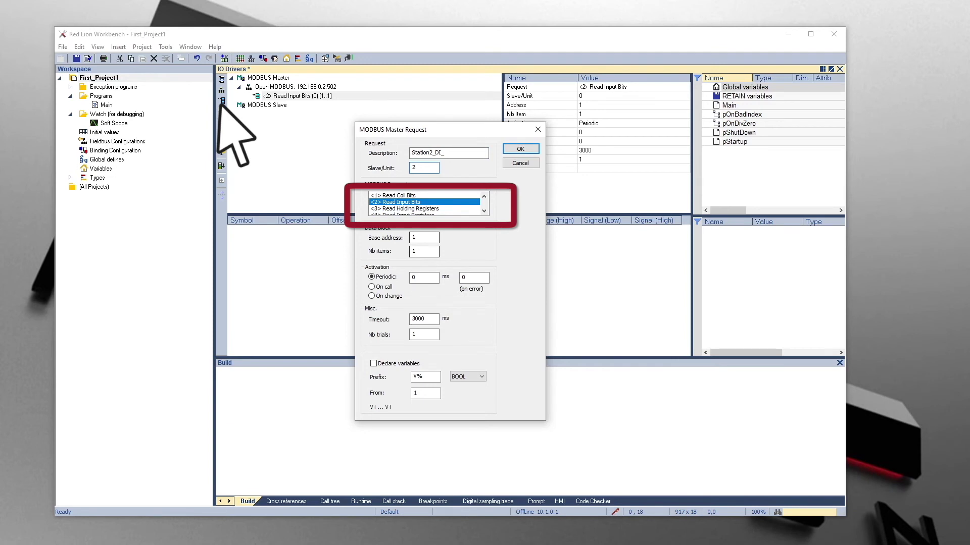
# Set the request to 24 items, 100 ms polling, and auto-declare variables with prefix Sta2_DI
pyautogui.click(424, 251)
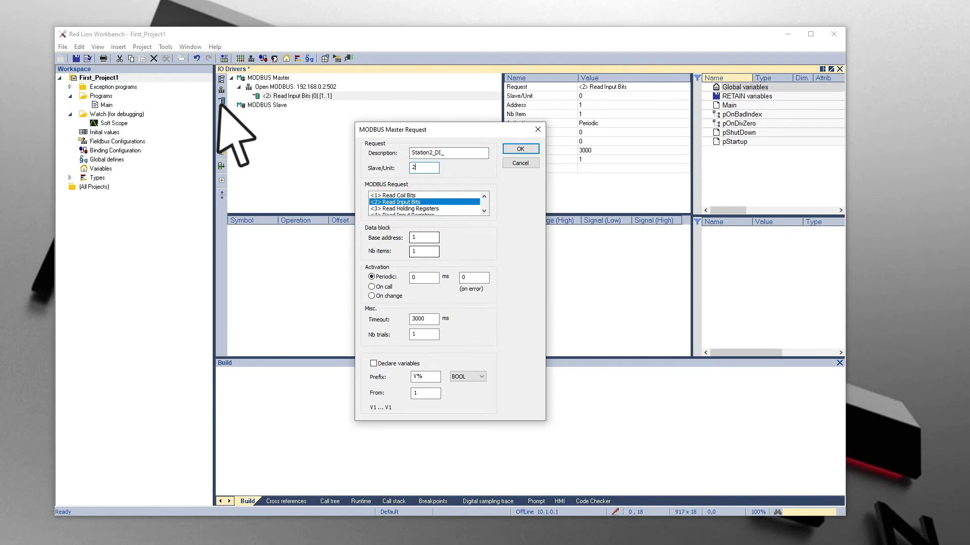
pyautogui.press('BackSpace')
pyautogui.write('24')
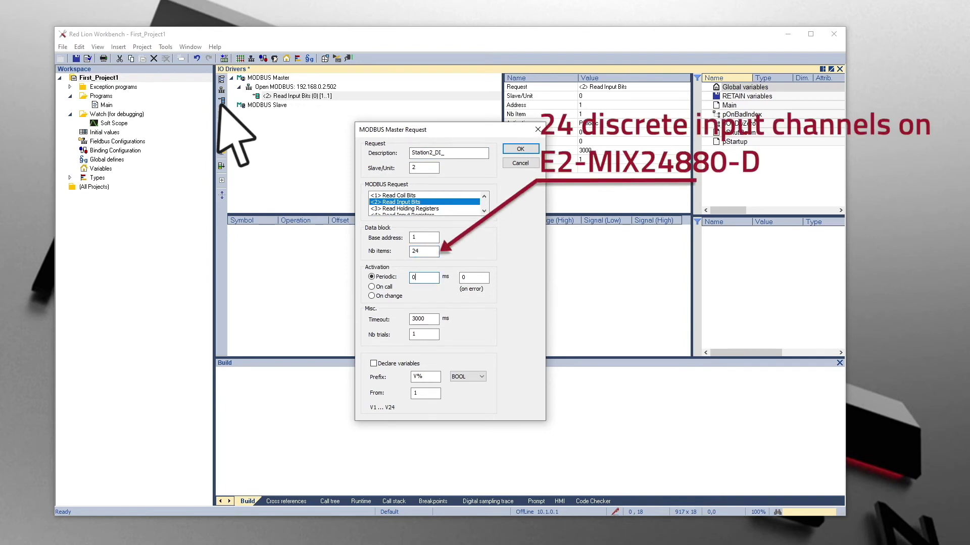
pyautogui.press('BackSpace')
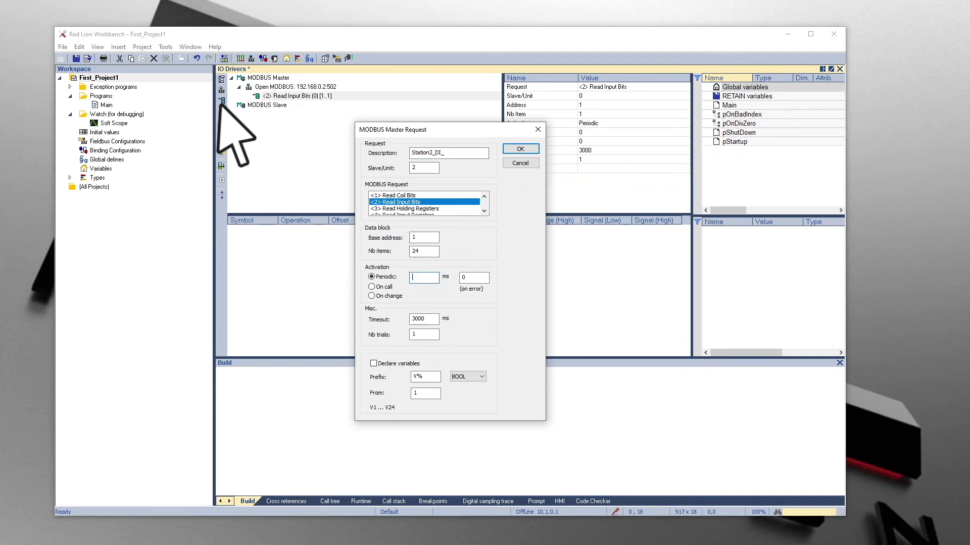
pyautogui.write('100')
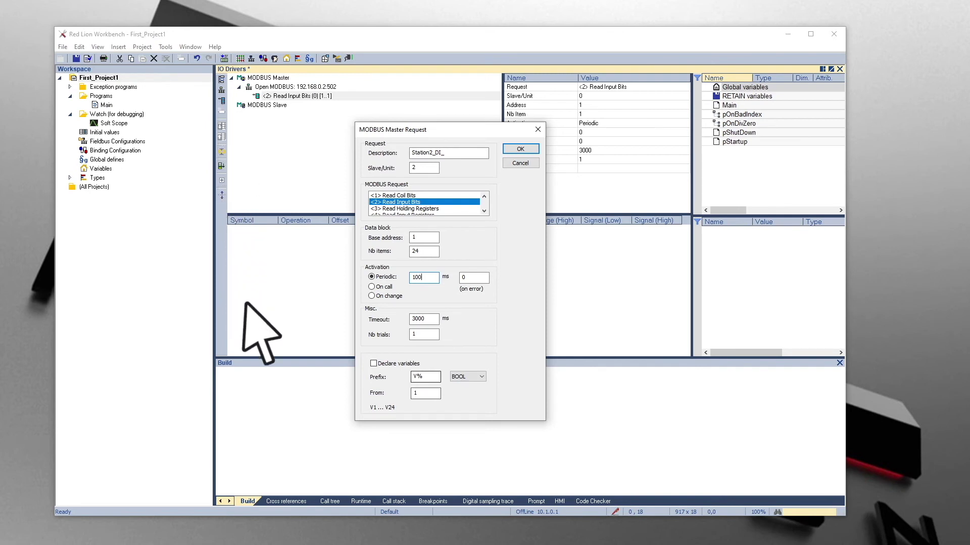
pyautogui.click(372, 364)
pyautogui.write('Sta2_DI')
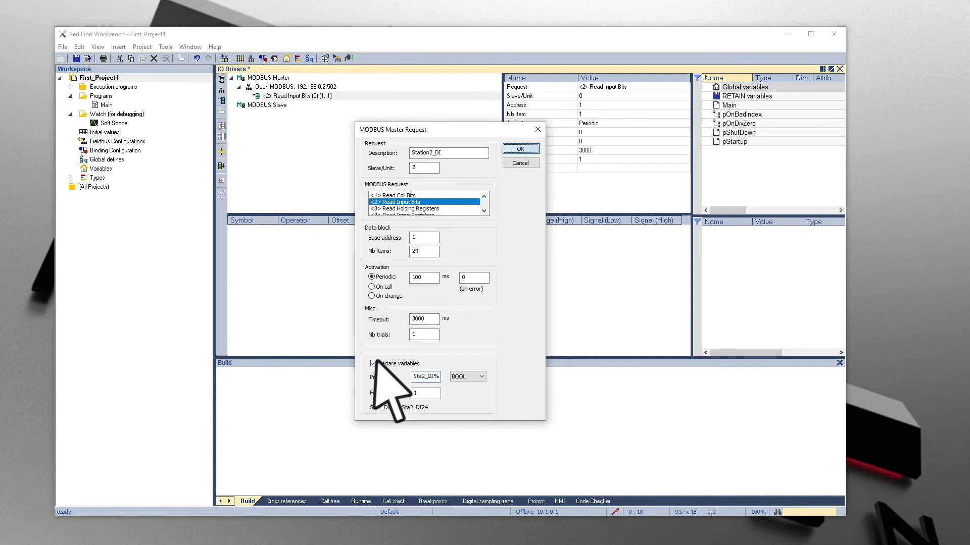
# Accept the Station2_DI request, expand its items and the Sta2_DI1–Sta2_DI24 globals, and select Main
pyautogui.click(514, 149)
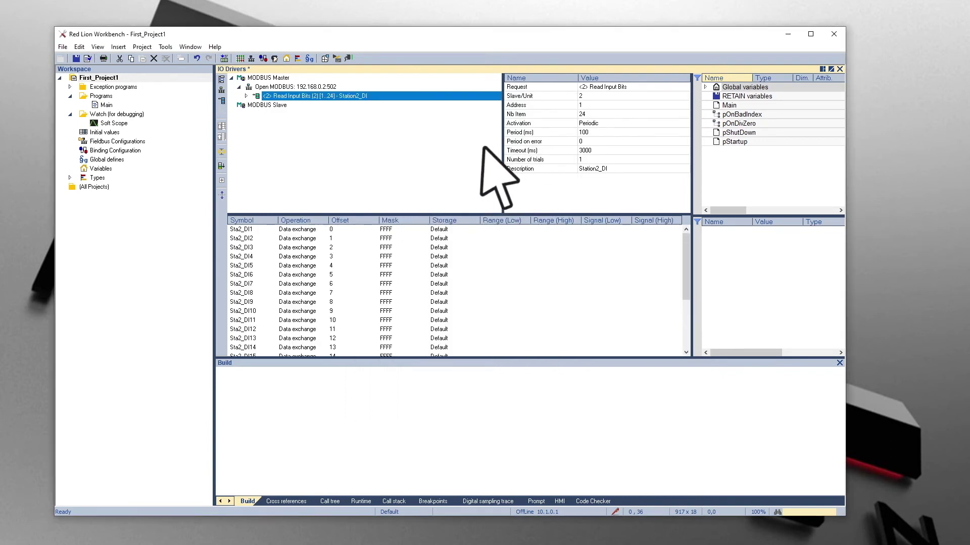
pyautogui.click(246, 96)
pyautogui.click(706, 87)
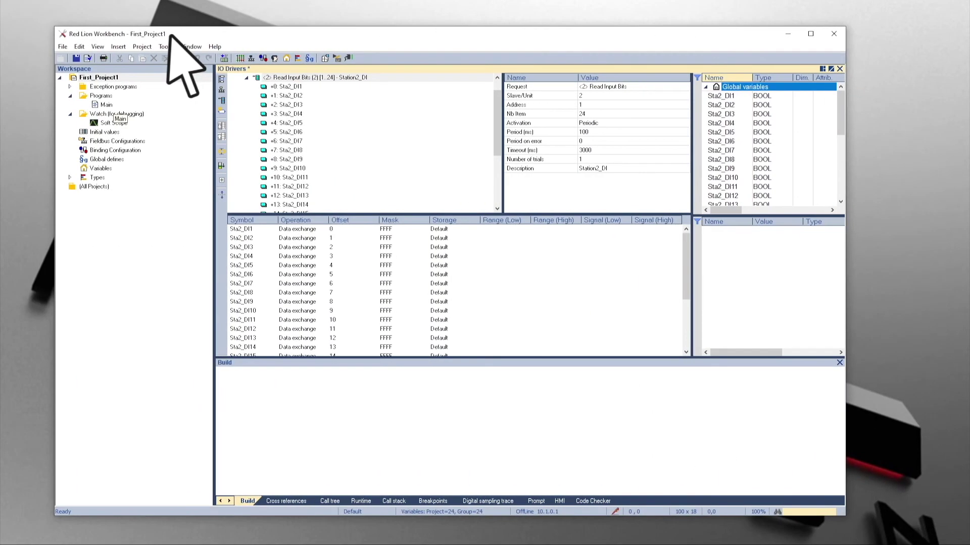
pyautogui.click(99, 104)
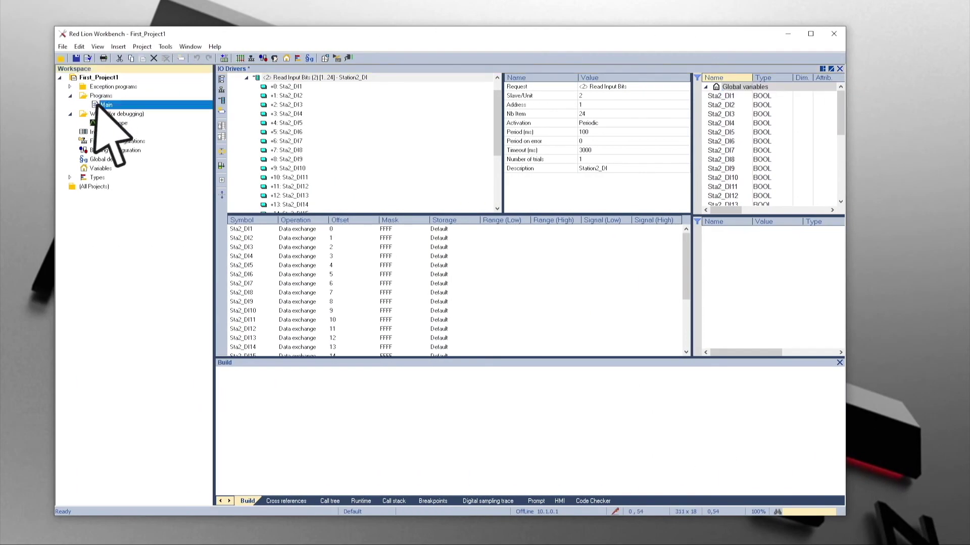
# Open Main for editing and expand the (All) block category to inspect Boolean AND
pyautogui.doubleClick(99, 105)
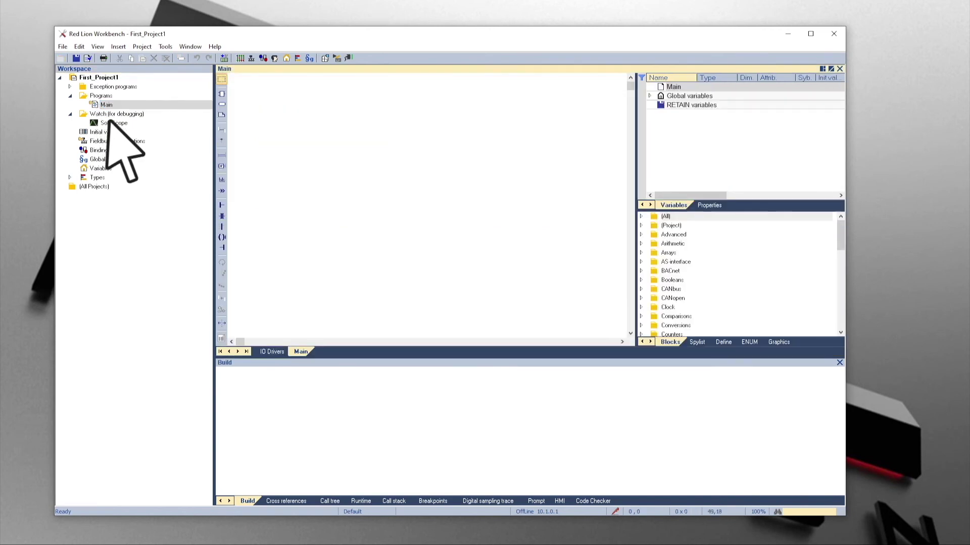
pyautogui.click(640, 217)
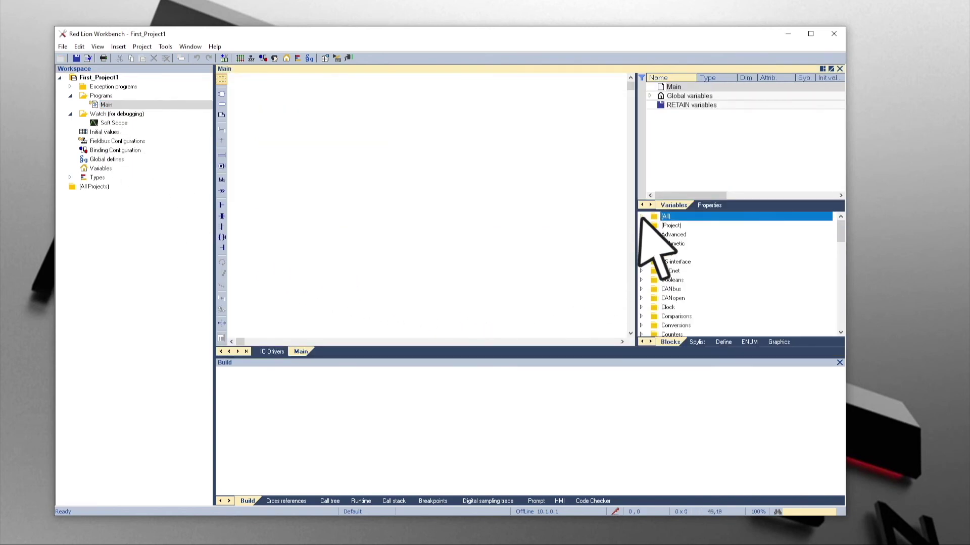
pyautogui.click(641, 217)
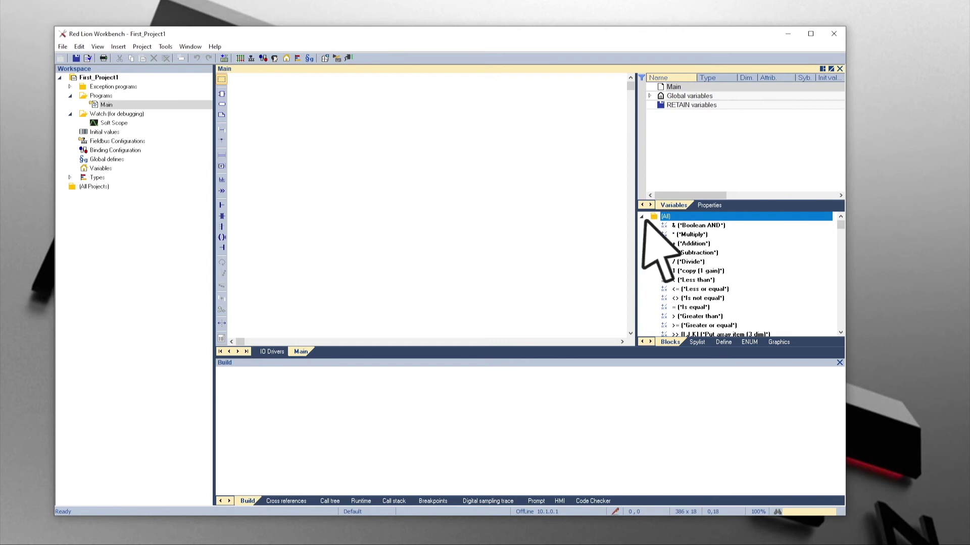
pyautogui.rightClick(662, 225)
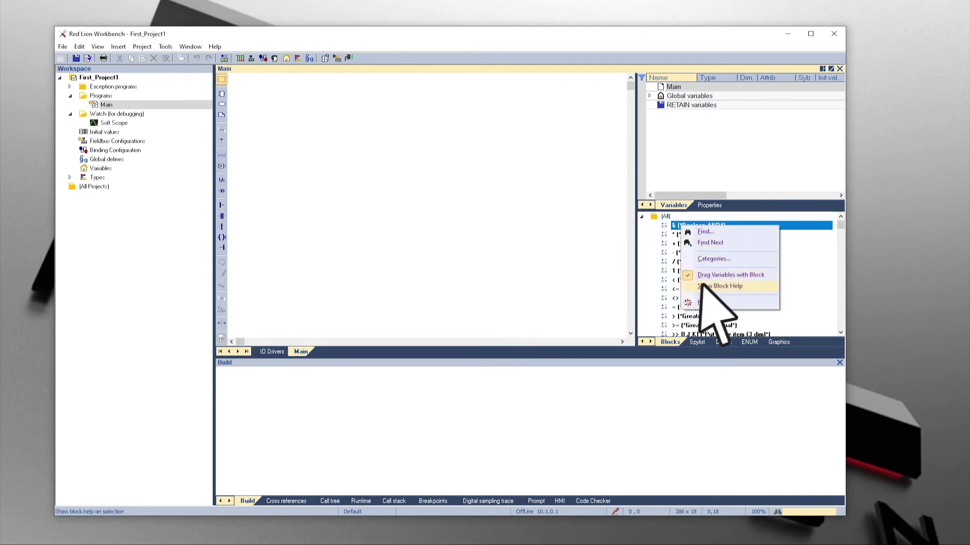
pyautogui.press('Escape')
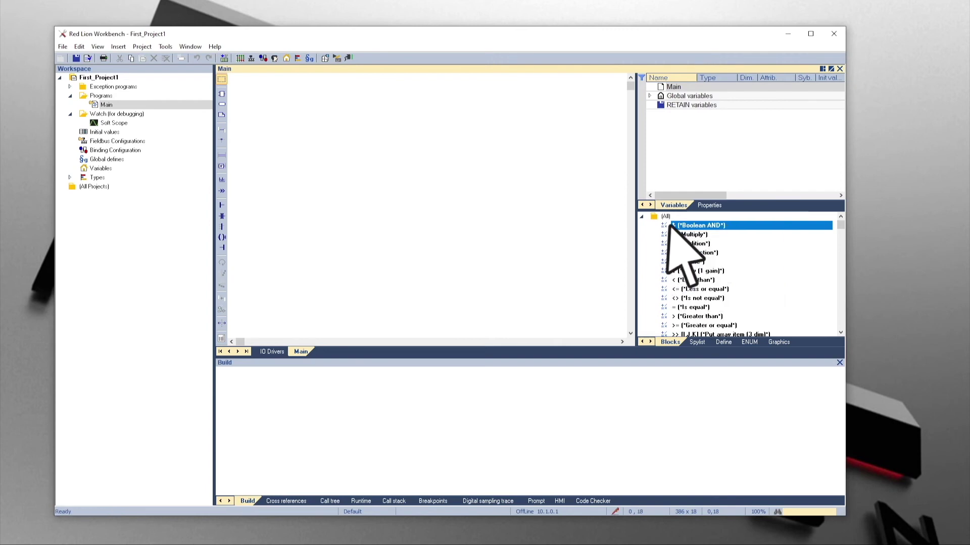
# Place a Boolean AND block in Main with inputs Sta2_DI1 and Sta2_DI2
pyautogui.moveTo(661, 225); pyautogui.dragTo(513, 159)
pyautogui.click(651, 96)
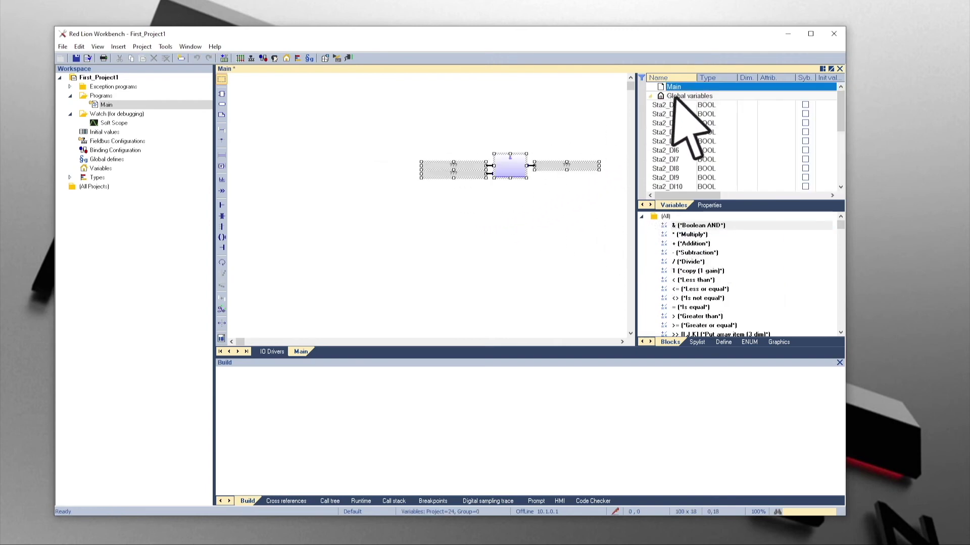
pyautogui.moveTo(587, 130); pyautogui.dragTo(455, 164)
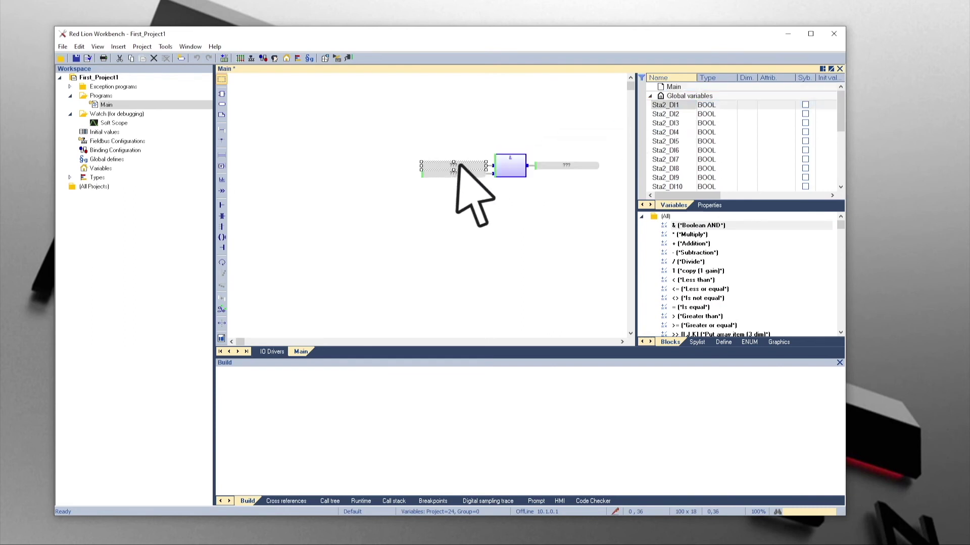
pyautogui.moveTo(659, 115); pyautogui.dragTo(458, 174)
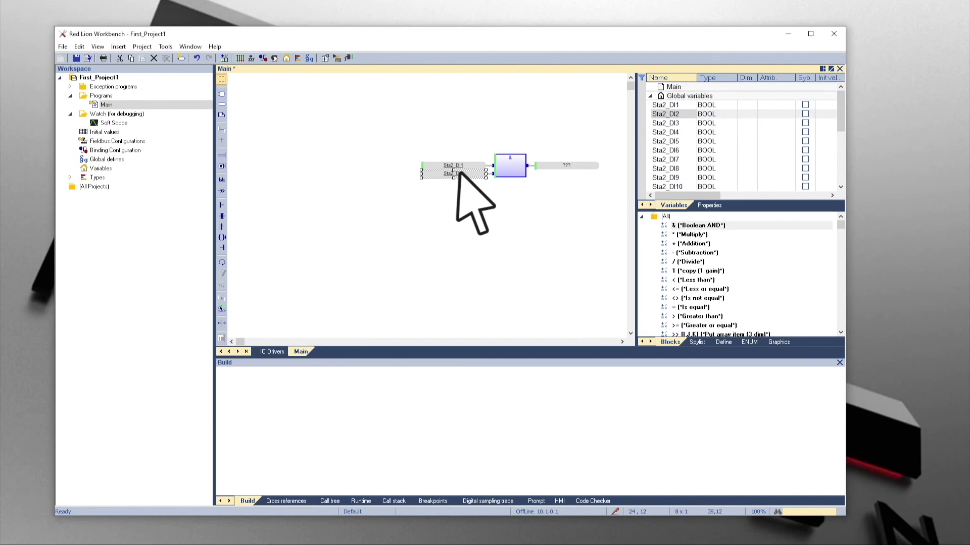
# Connect the AND output to DO_sts, declaring it as a new BOOL variable
pyautogui.doubleClick(549, 164)
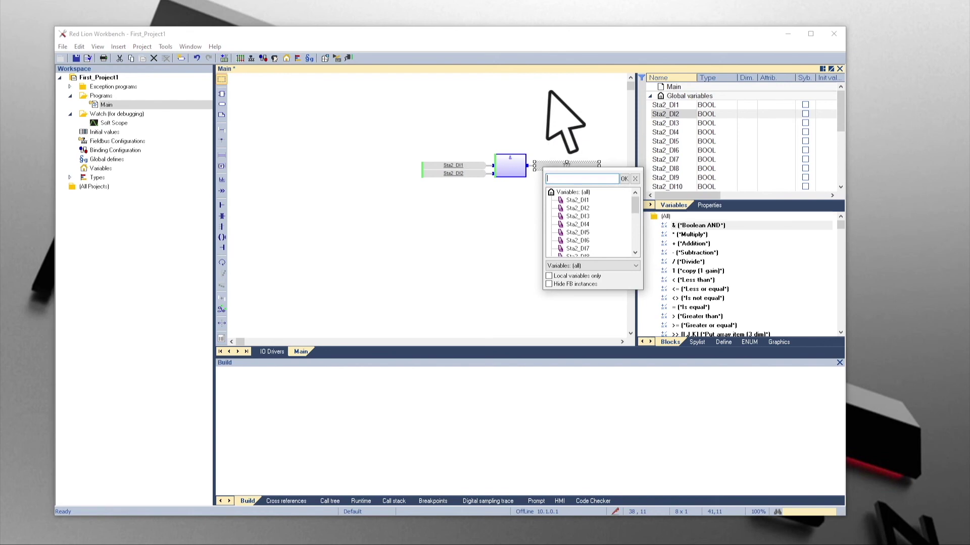
pyautogui.write('DO_sts')
pyautogui.press('Return')
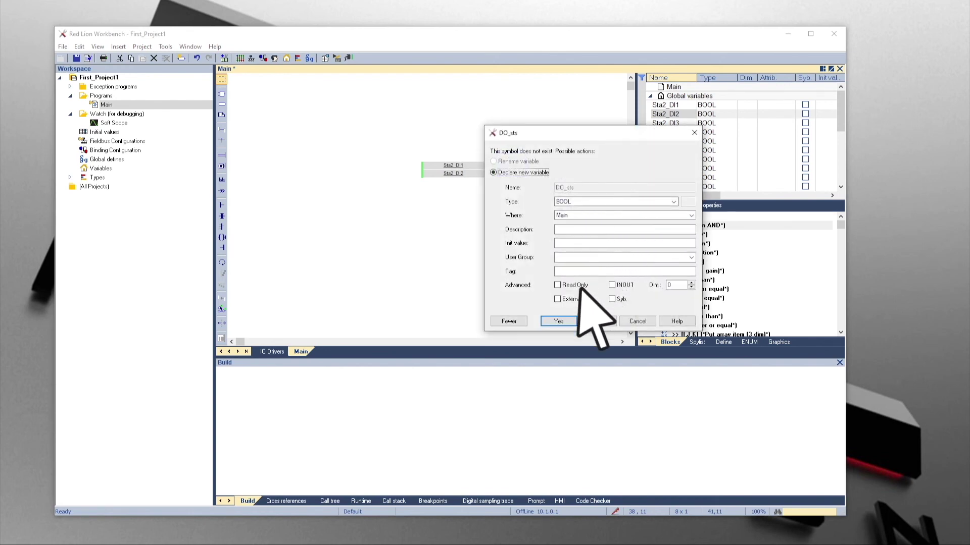
pyautogui.click(568, 320)
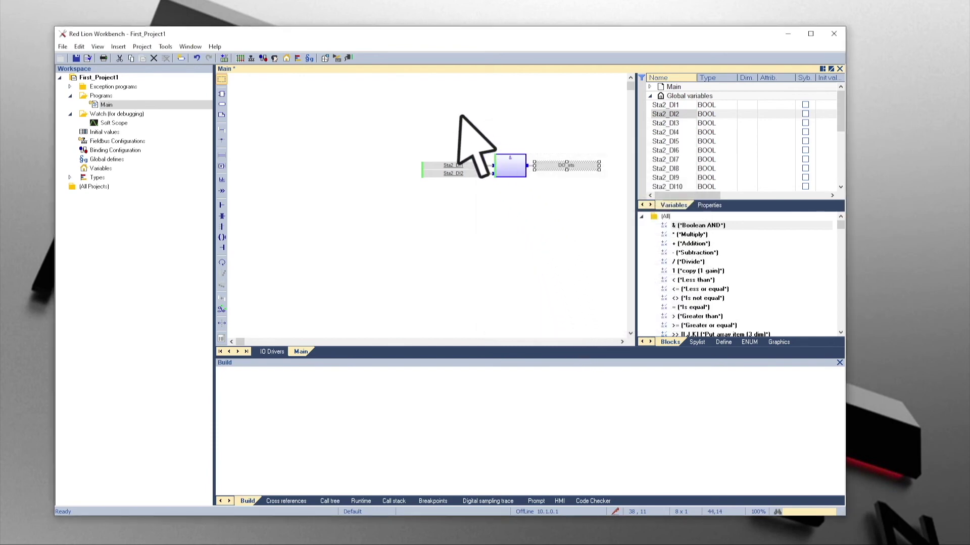
pyautogui.click(357, 71)
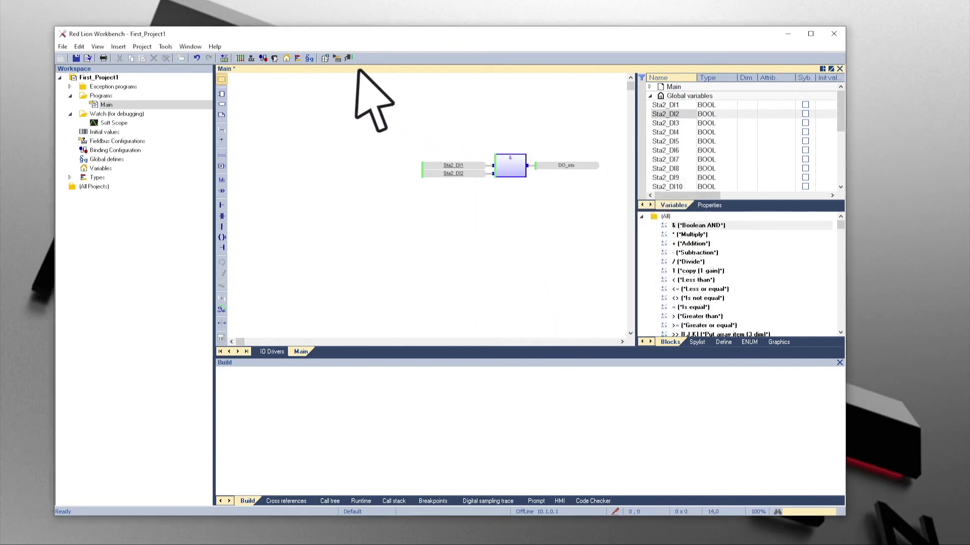
# Build the startup project so the build log ends with 'No error detected'
pyautogui.click(324, 58)
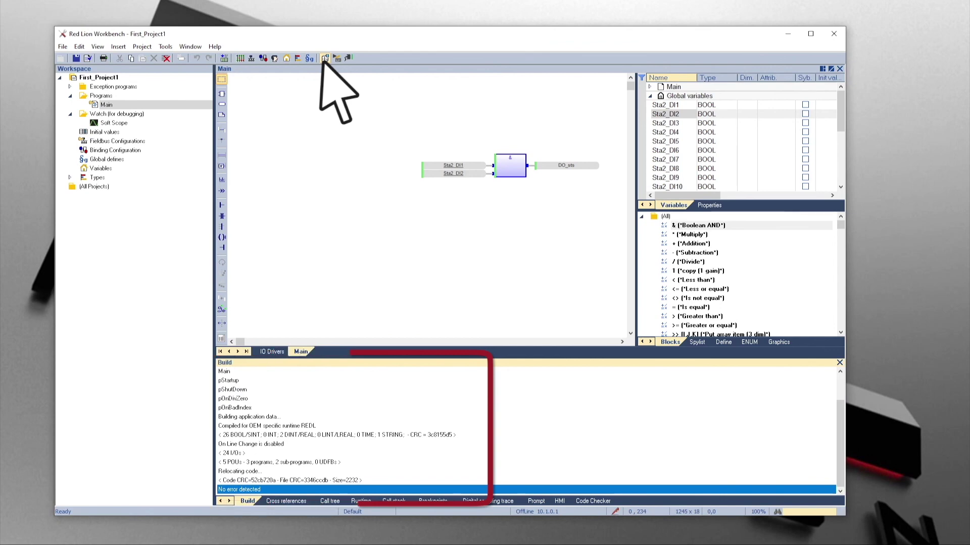
# Go online with the target at 10.1.0.1 and confirm downloading the application
pyautogui.click(348, 59)
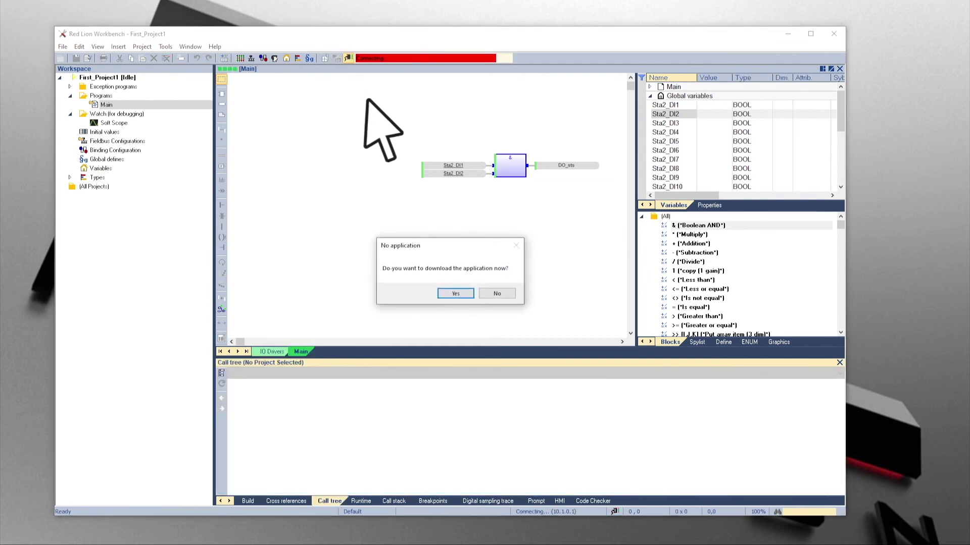
pyautogui.click(455, 293)
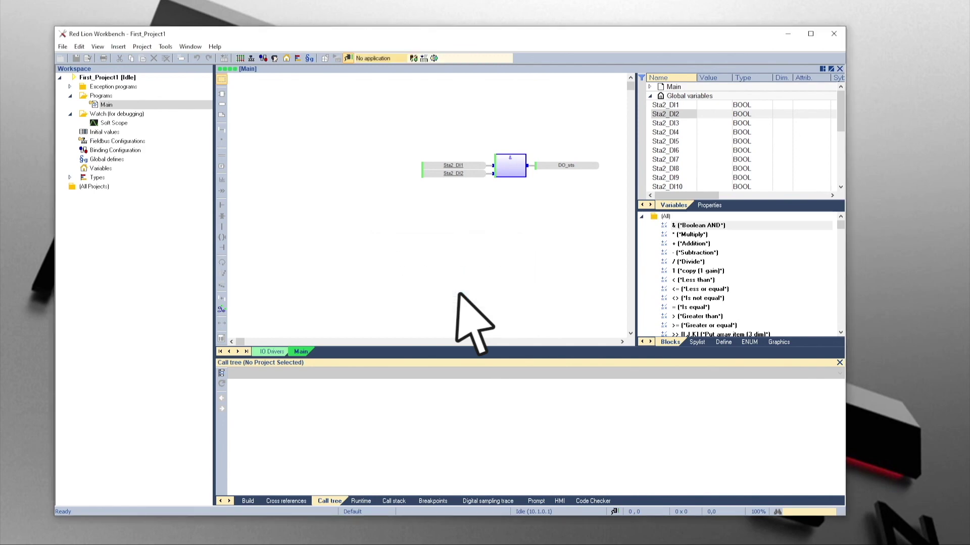